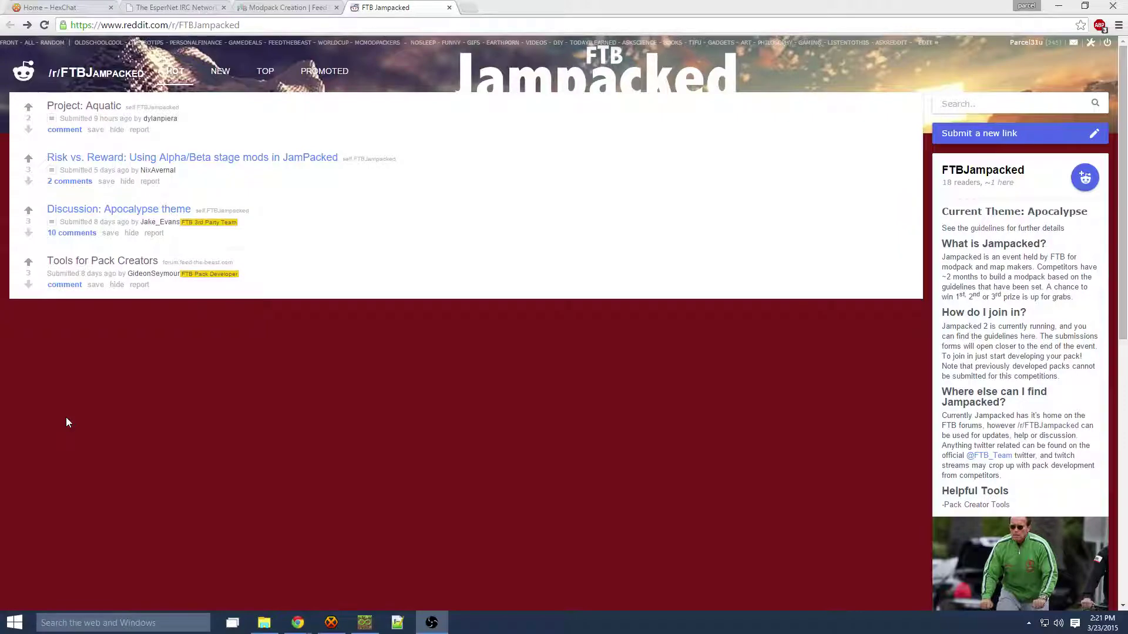
Switch from the FTB Jampacked subreddit to the 'Modpack Creation | Feed The Beast' tab.
left_click(289, 5)
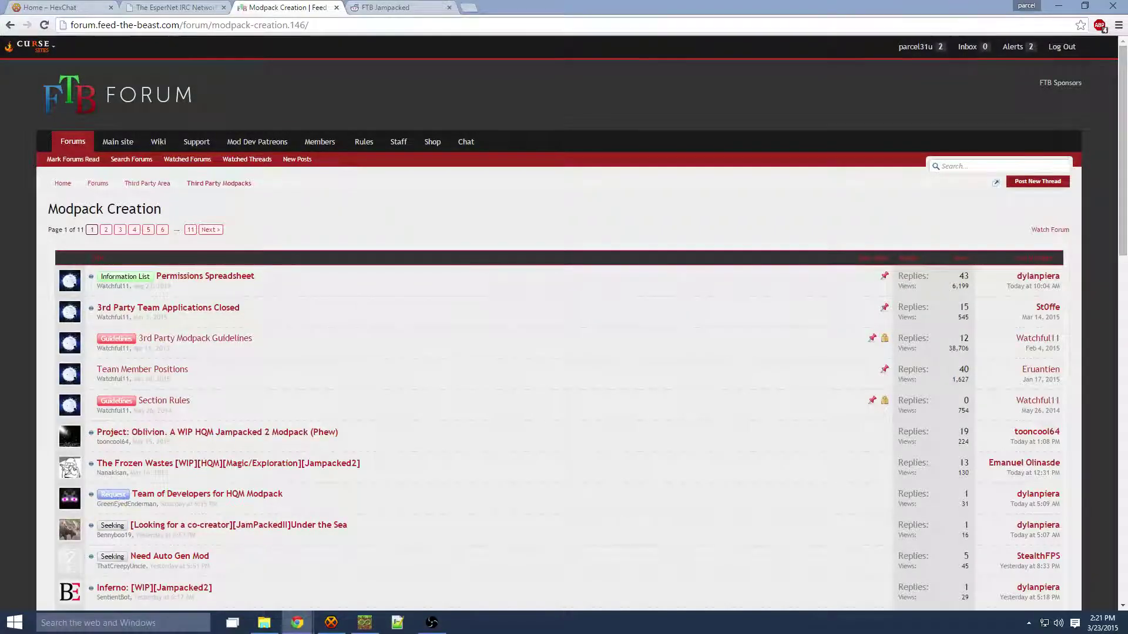
scroll(53, 363, "down", 2)
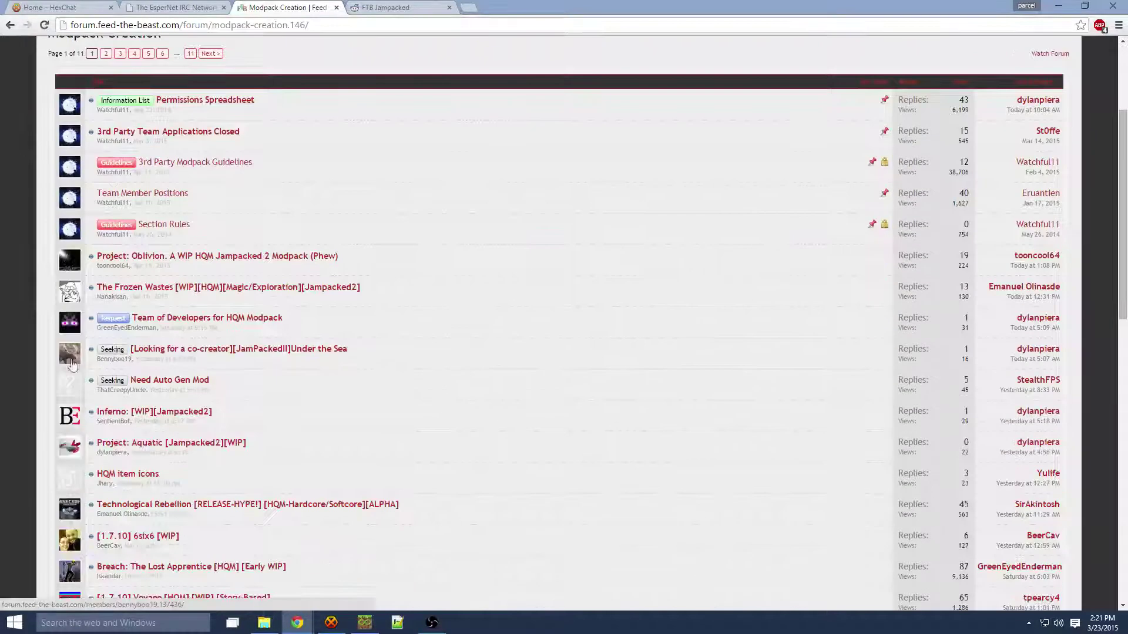
scroll(5, 362, "down", 1)
scroll(5, 363, "down", 2)
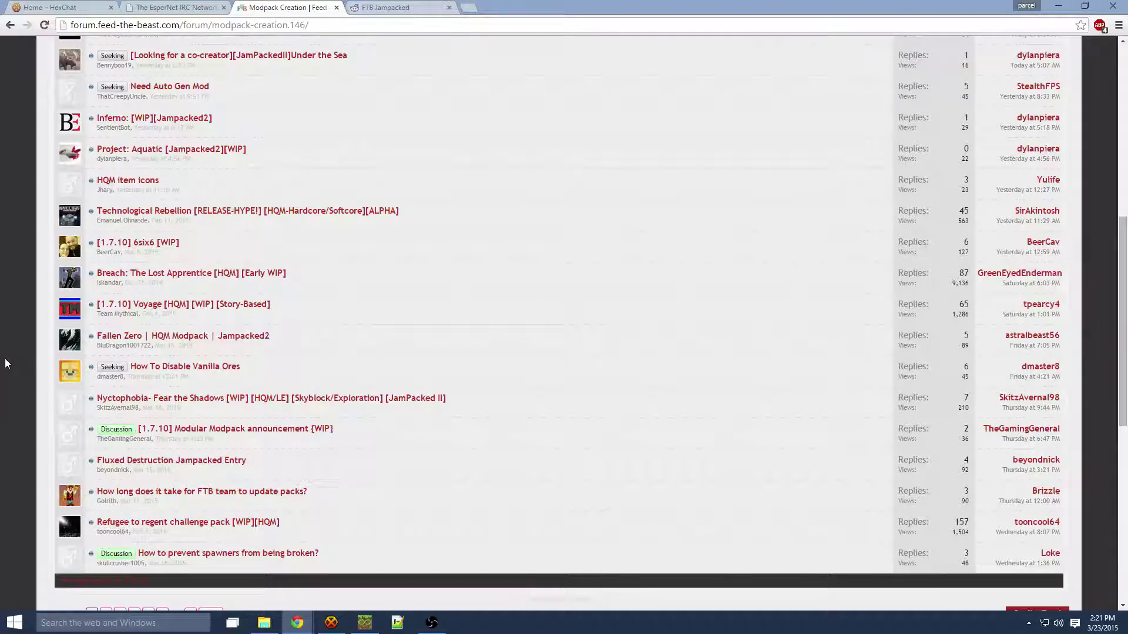
scroll(5, 363, "up", 1)
scroll(5, 361, "up", 1)
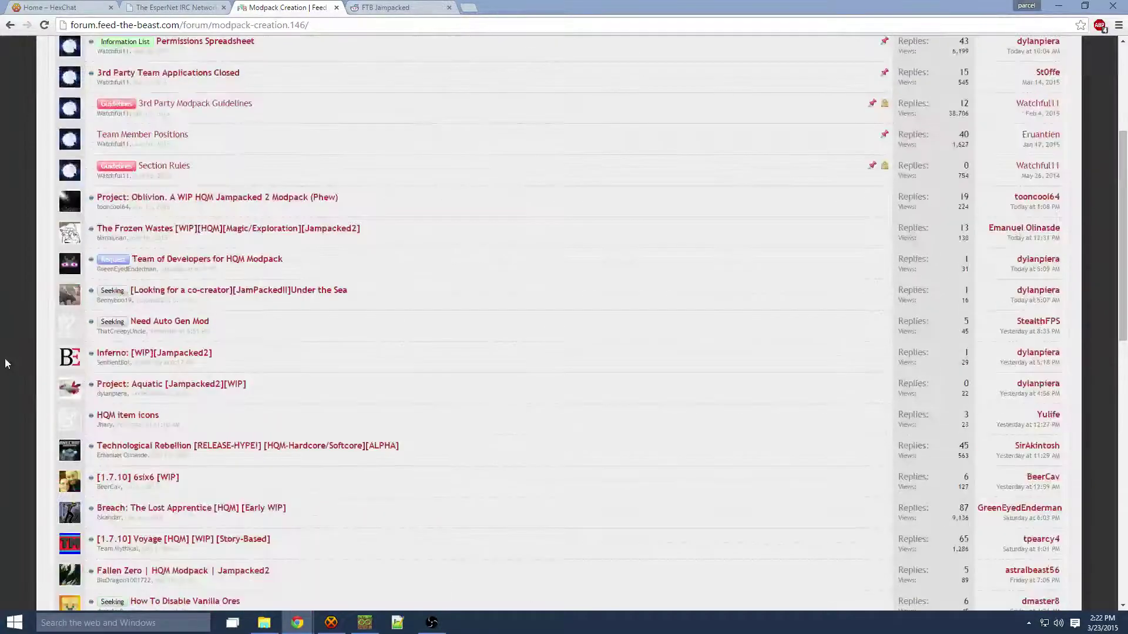
Switch to 'The EsperNet IRC Network' tab with #modpackers entered as the channel.
left_click(160, 6)
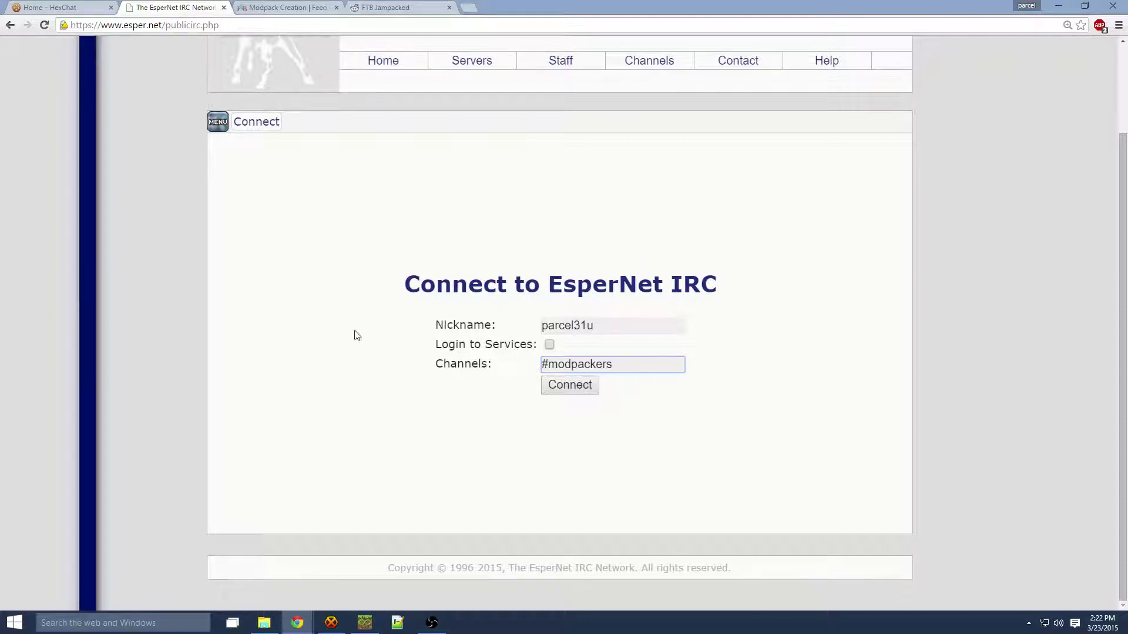
Connect to EsperNet IRC from the webchat form, landing in #ModPackers.
left_click(575, 388)
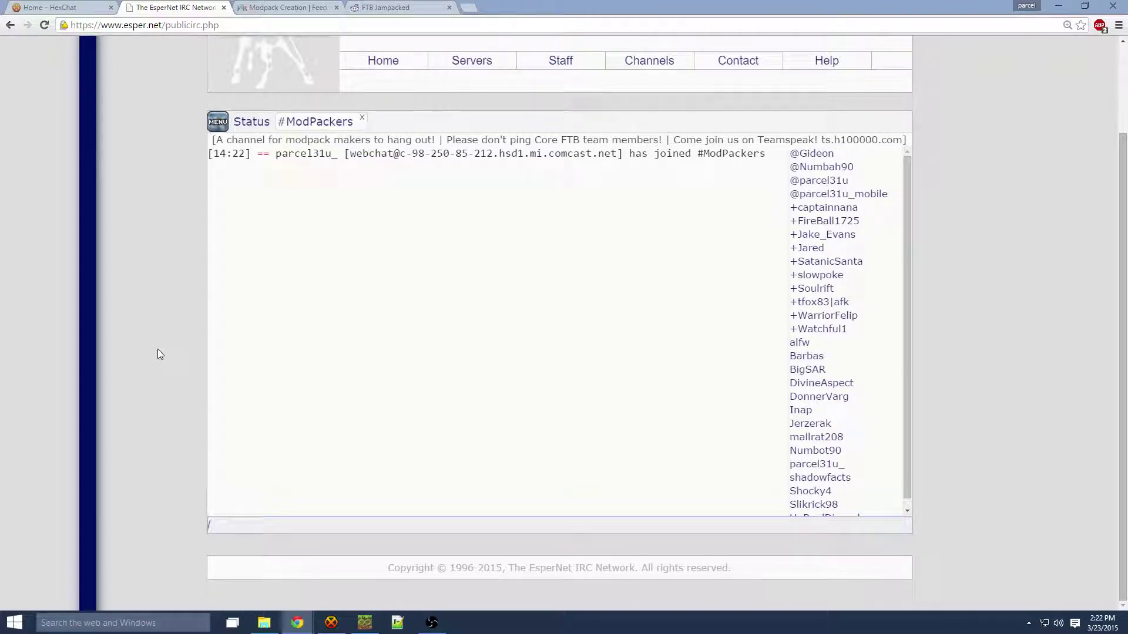
type("/join #")
type("hqm")
Join the #hqm channel with /join #hqm.
key("Return")
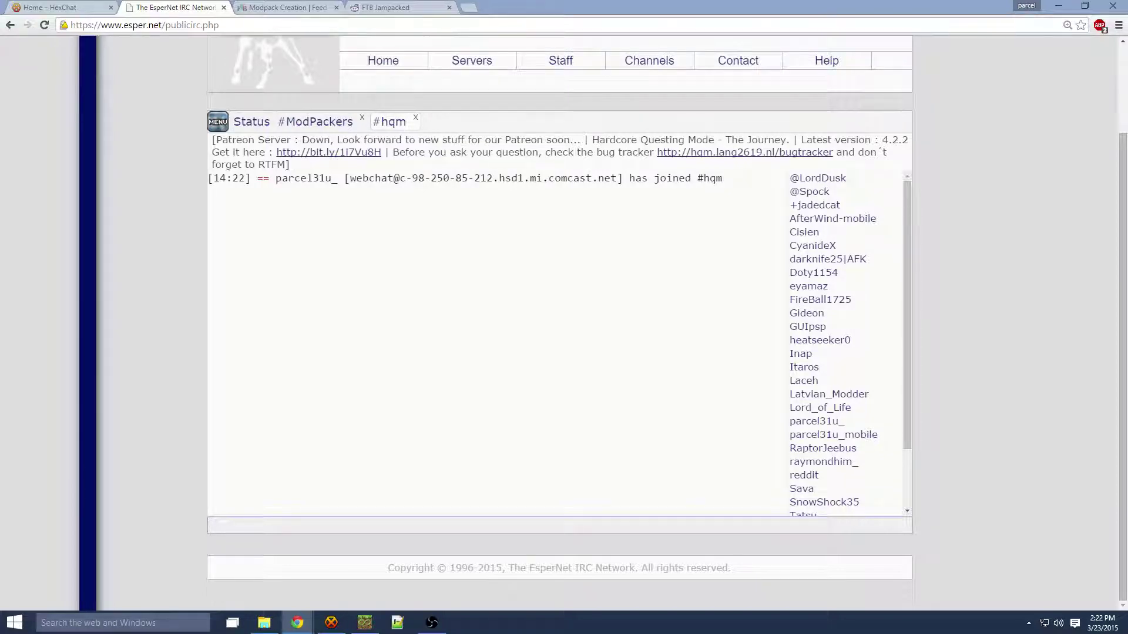
Switch to the 'Home – HexChat' browser tab.
left_click(75, 8)
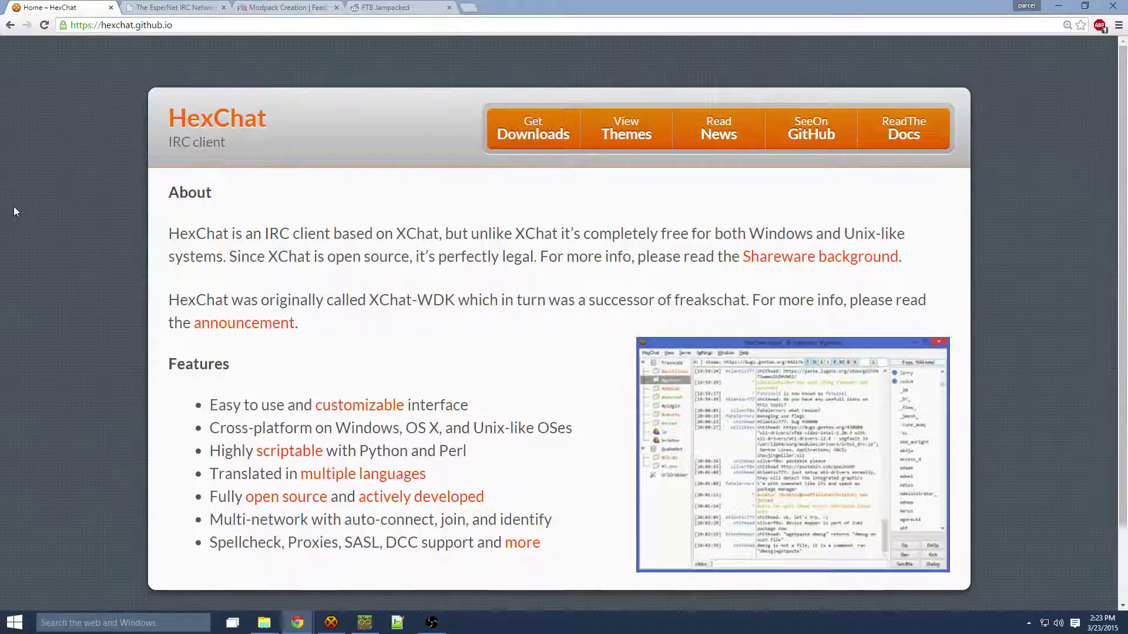
Bring HexChat forward and browse the #EnderTech and #MaterialEnergy channels.
left_click(333, 624)
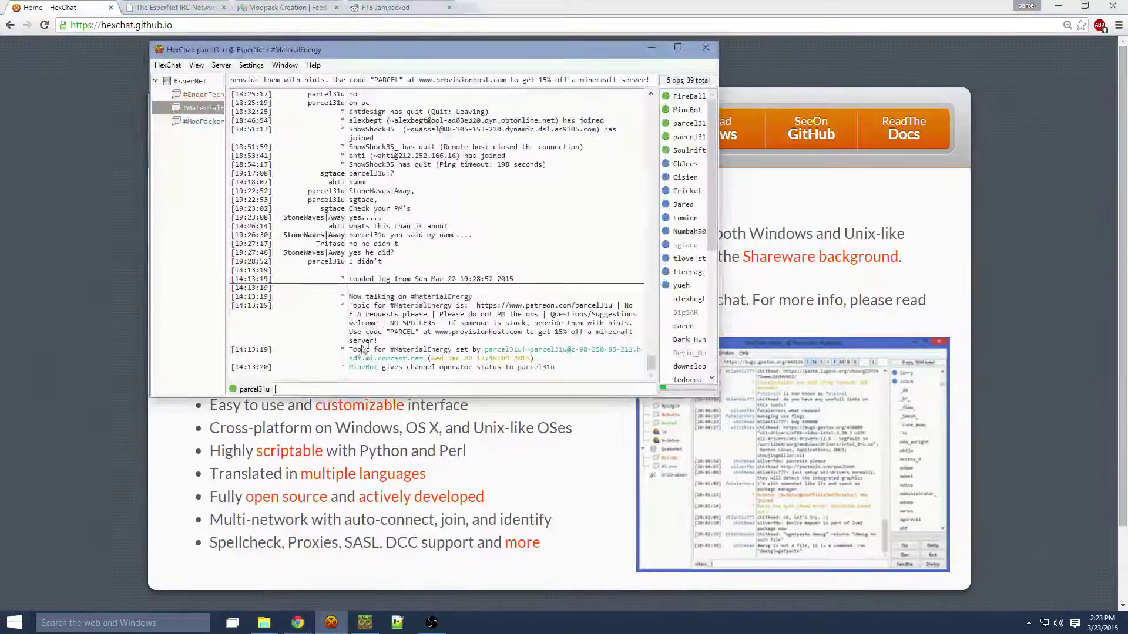
left_click(205, 96)
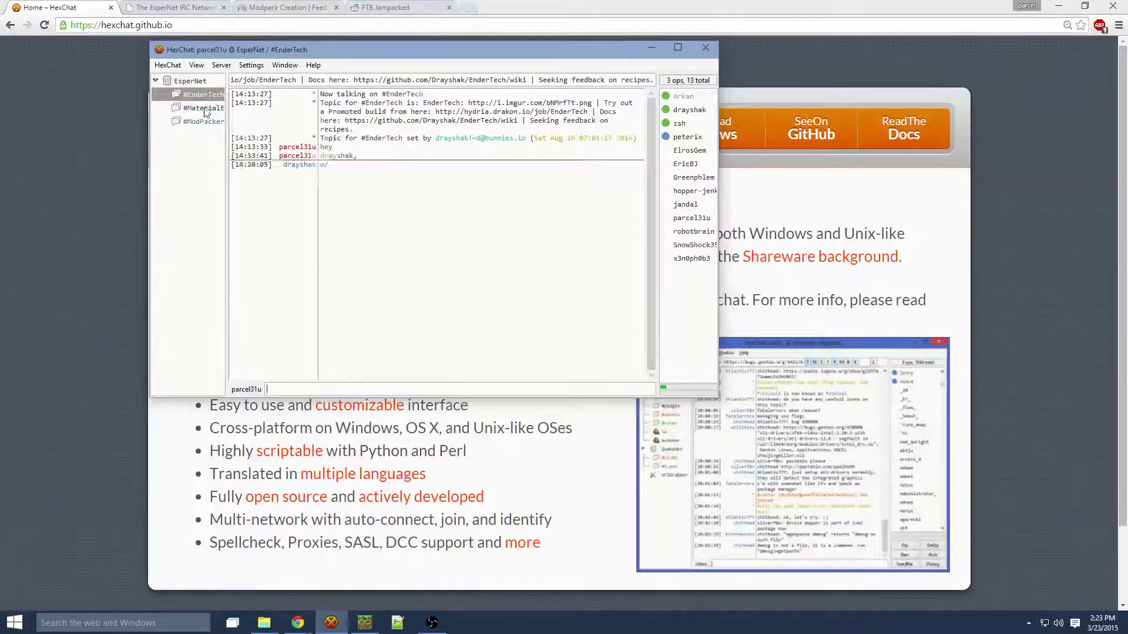
left_click(203, 108)
left_click(205, 95)
left_click(205, 107)
Widen the channel tree, check #MaterialEnergy, and settle on #ModPackers.
left_click_drag(226, 128, 252, 123)
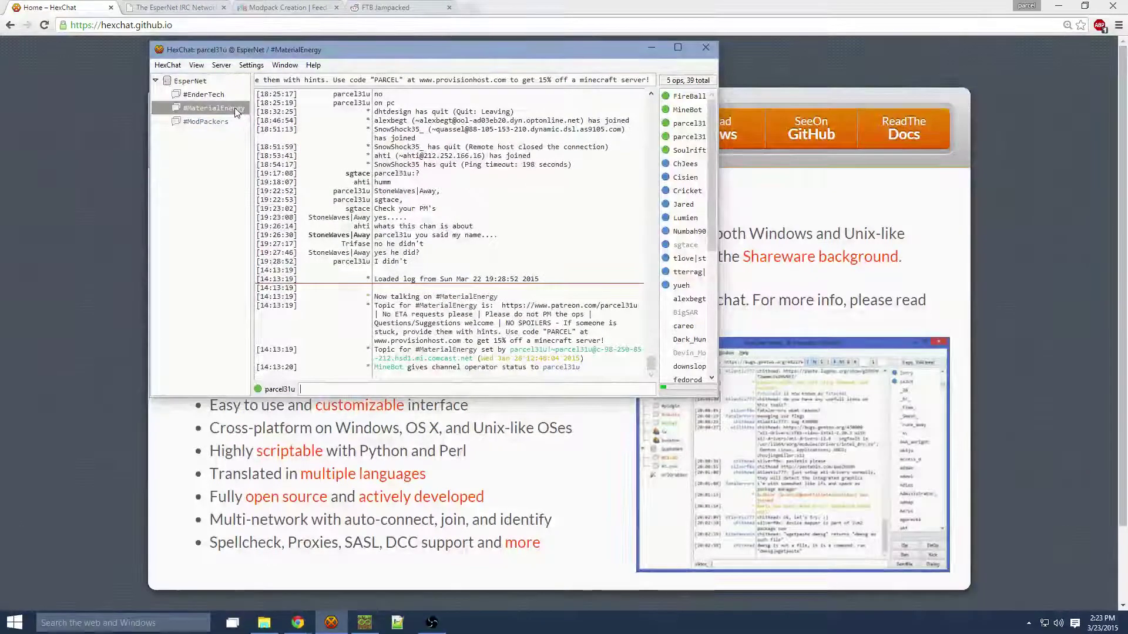
left_click(228, 121)
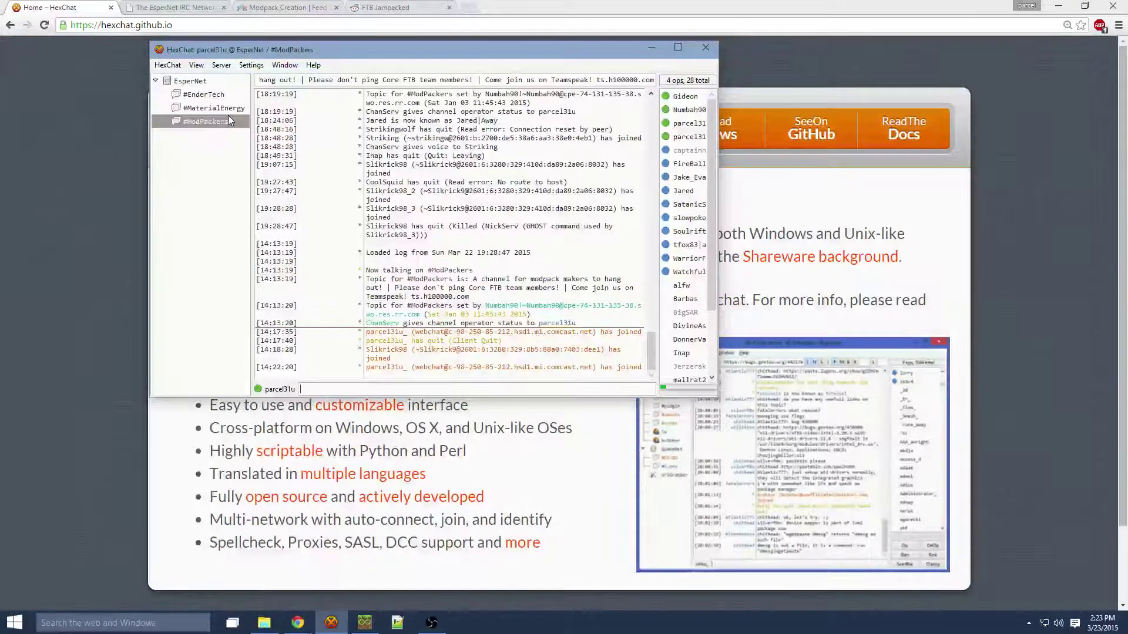
left_click(221, 108)
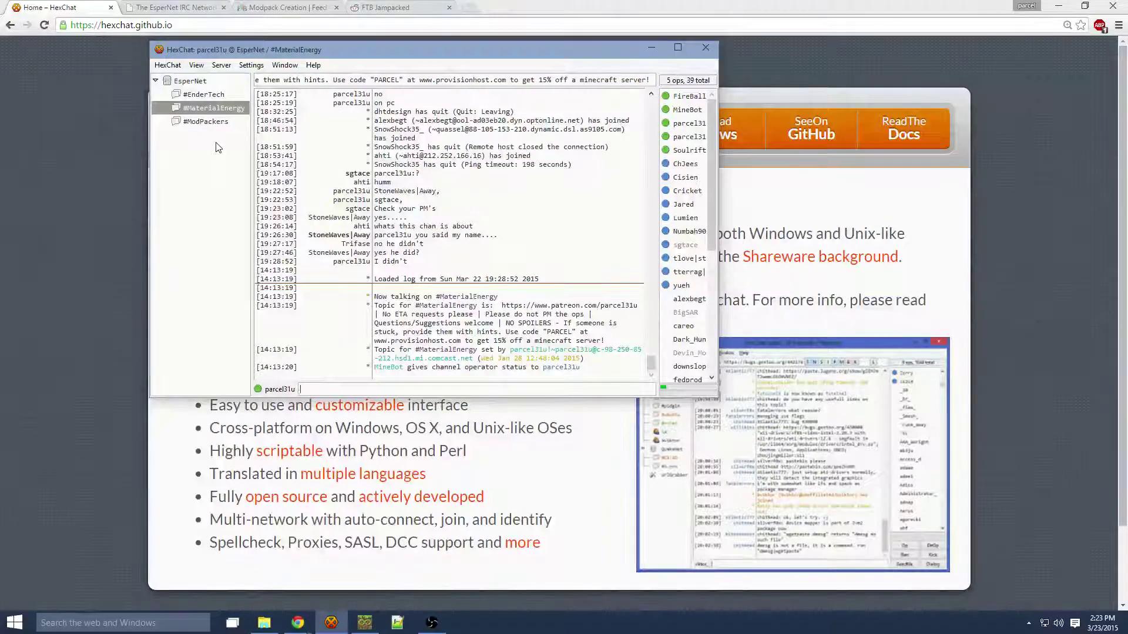
left_click(220, 121)
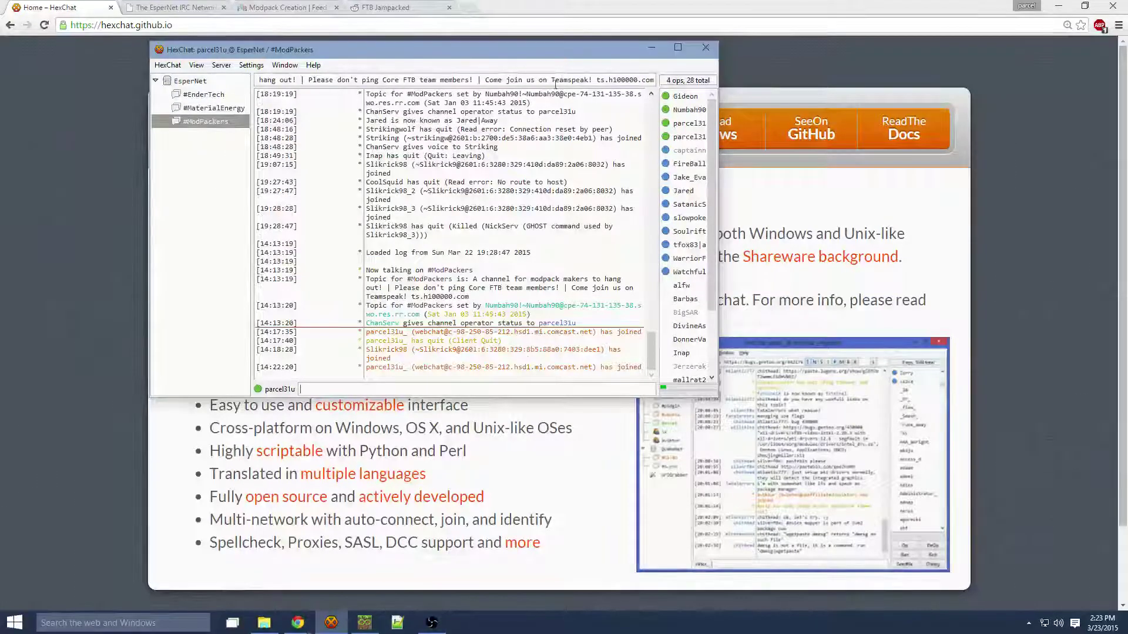